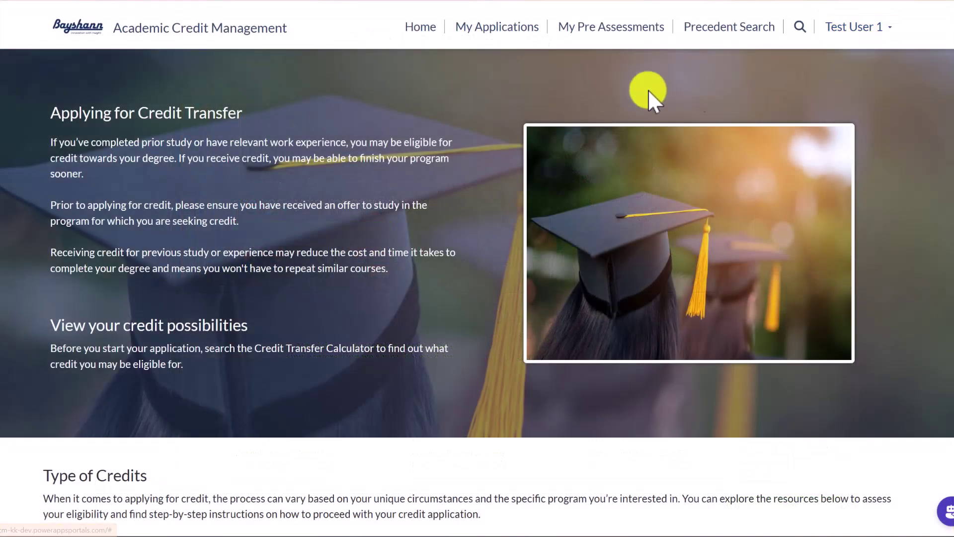
Go to My Applications and scroll down to the credit applications table
left_click(499, 30)
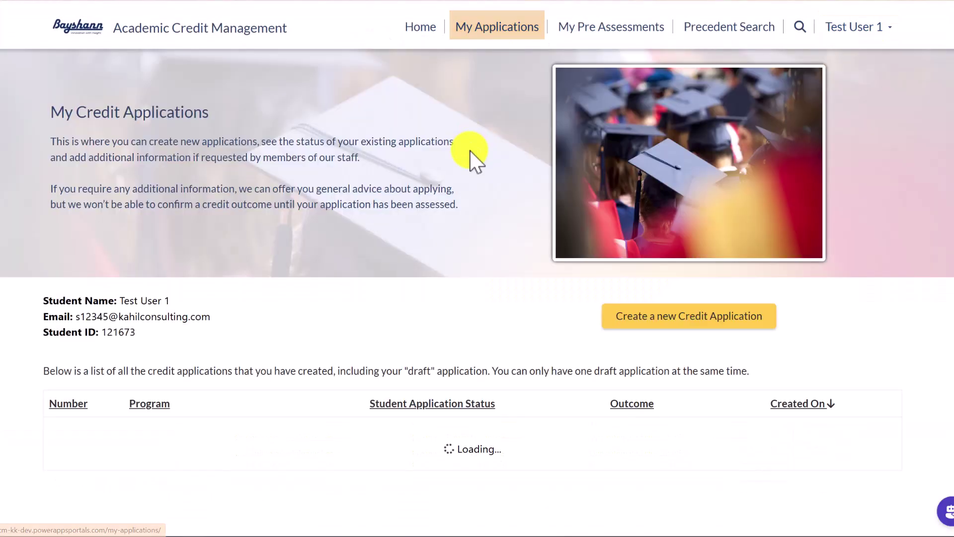
scroll(472, 159, "down", 3)
scroll(473, 156, "down", 1)
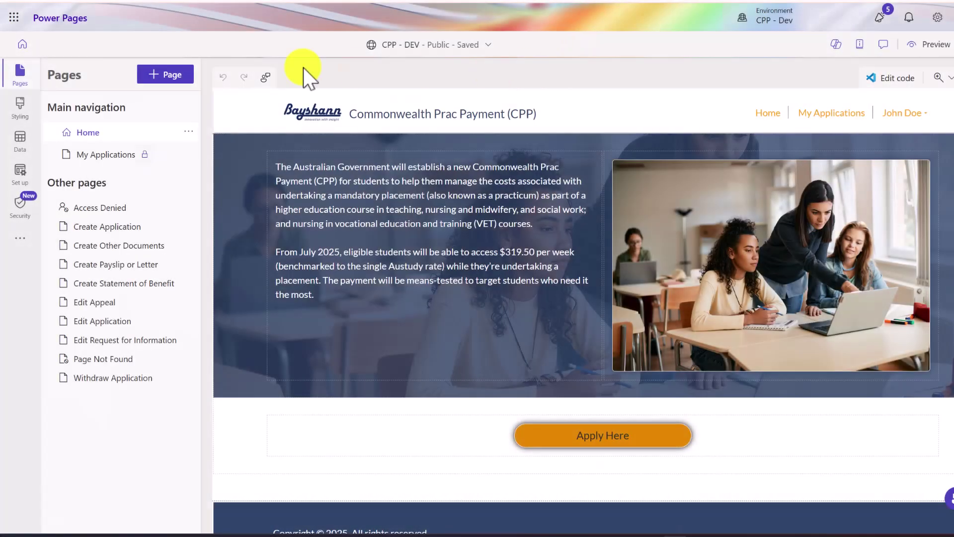
Edit the My Applications page in the design studio and add a section below its application button
left_click(104, 157)
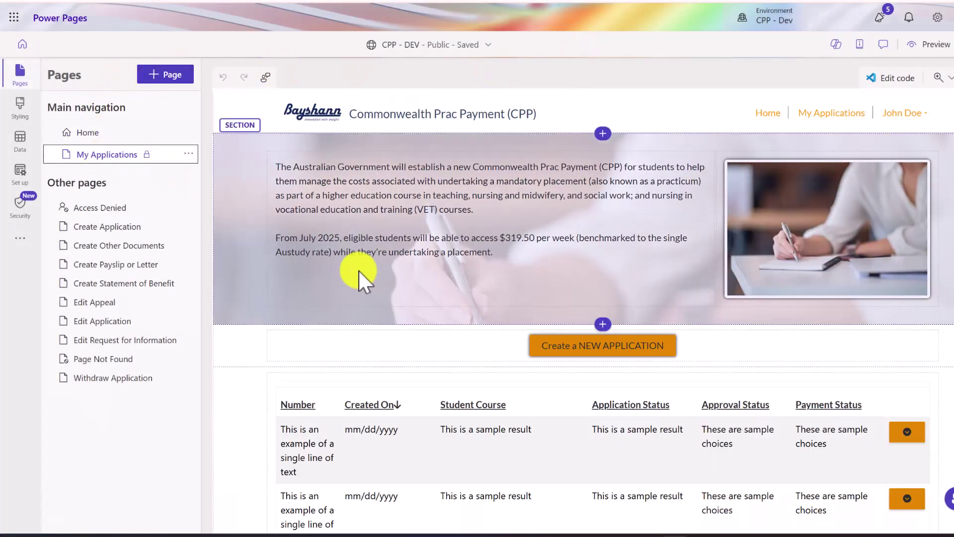
scroll(359, 271, "down", 1)
scroll(360, 271, "down", 2)
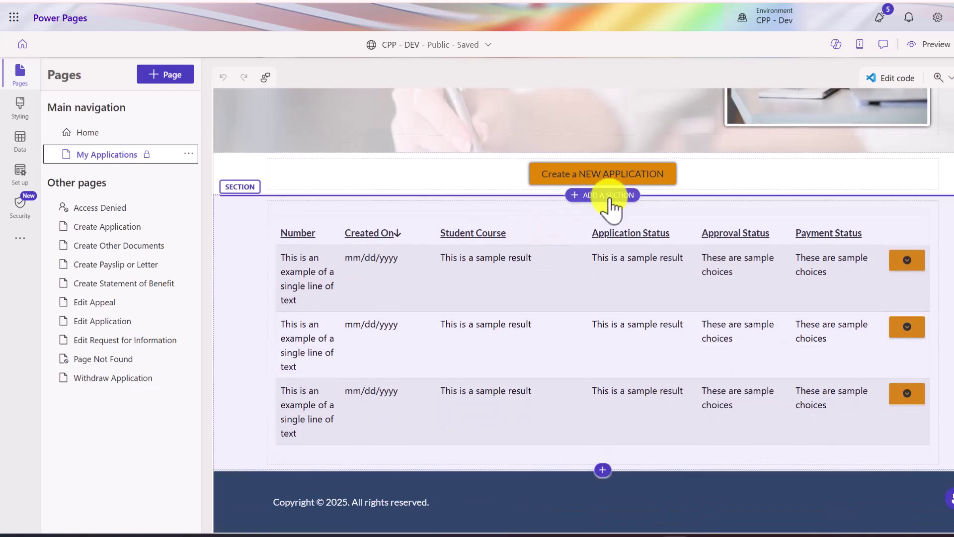
left_click(609, 197)
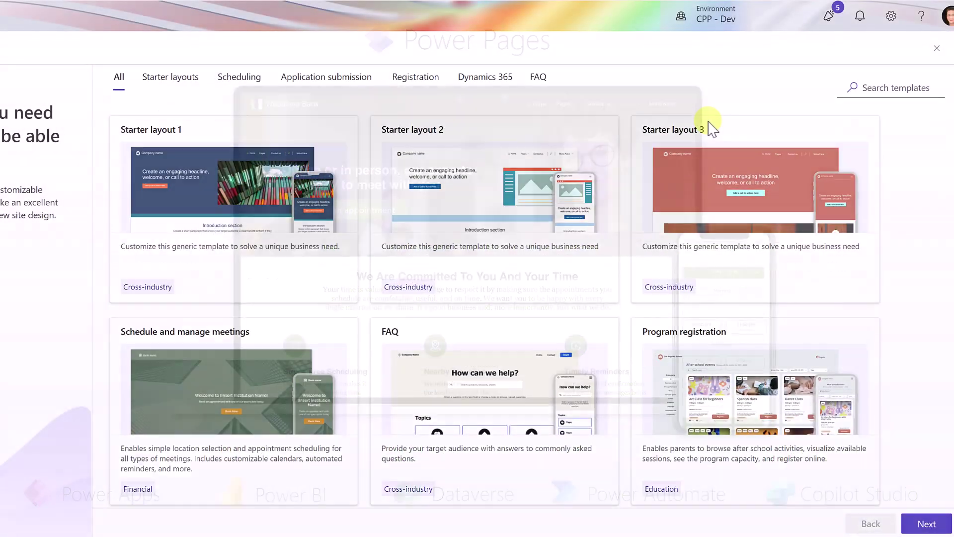
scroll(707, 129, "down", 4)
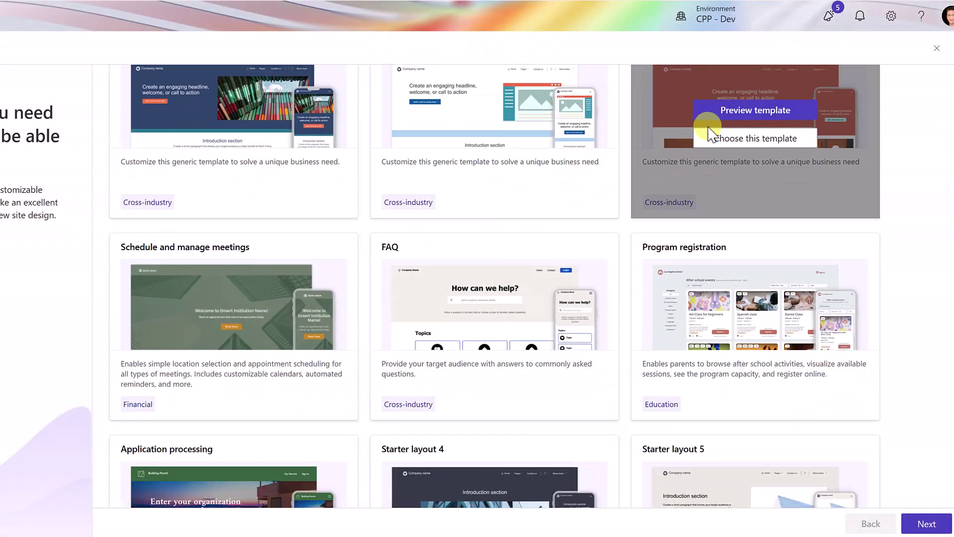
In Styling, choose Manage CSS from the current theme's menu to view its custom CSS
scroll(707, 135, "down", 2)
left_click(720, 143)
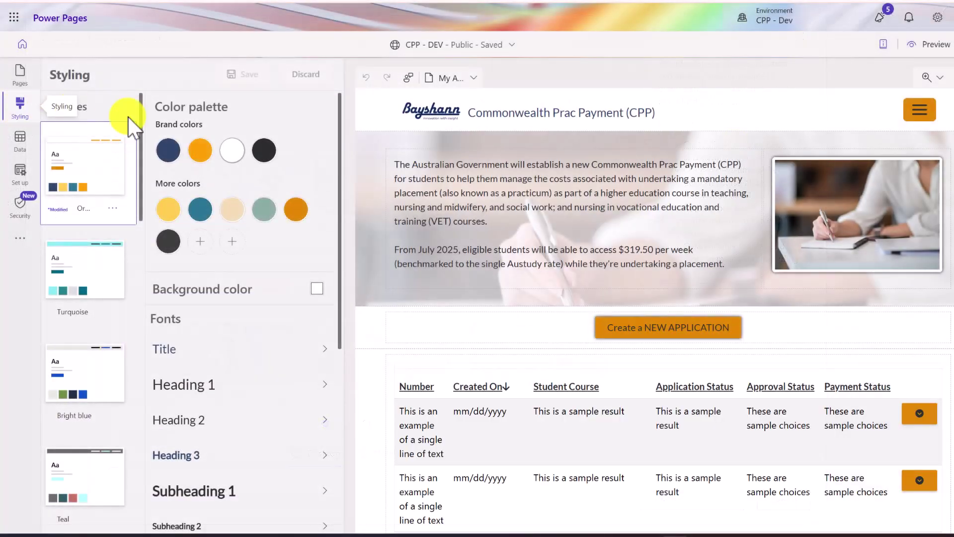
scroll(192, 315, "down", 5)
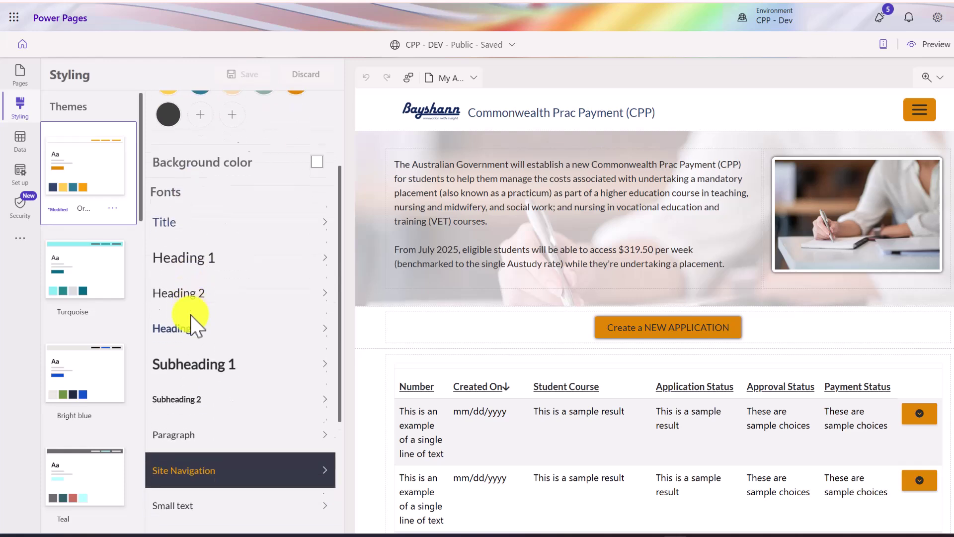
left_click(112, 208)
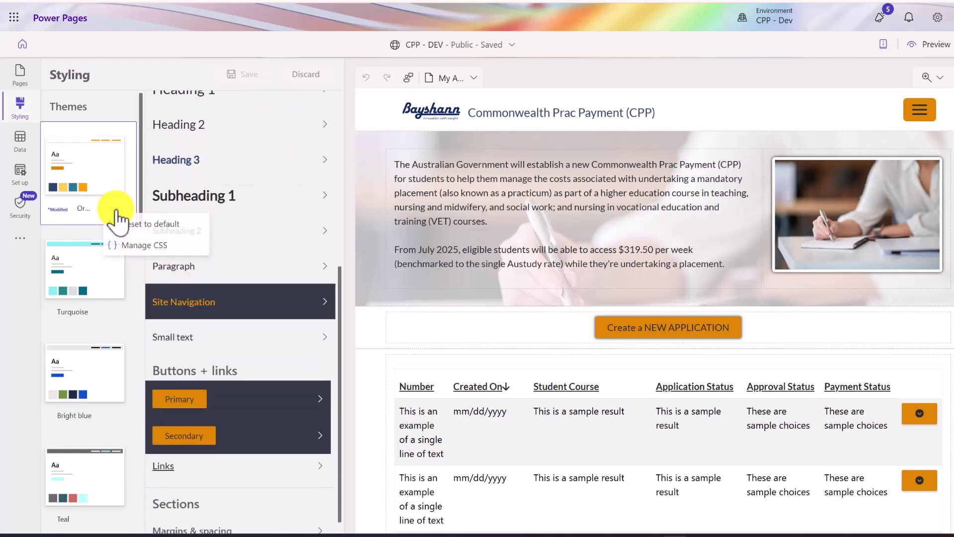
left_click(162, 246)
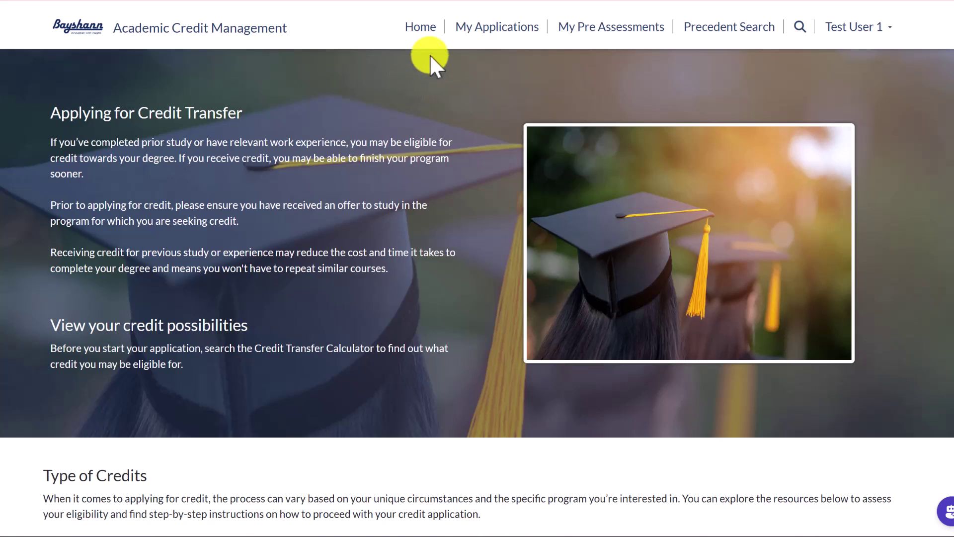
Review the applications table under My Applications, then start a new credit application
left_click(423, 29)
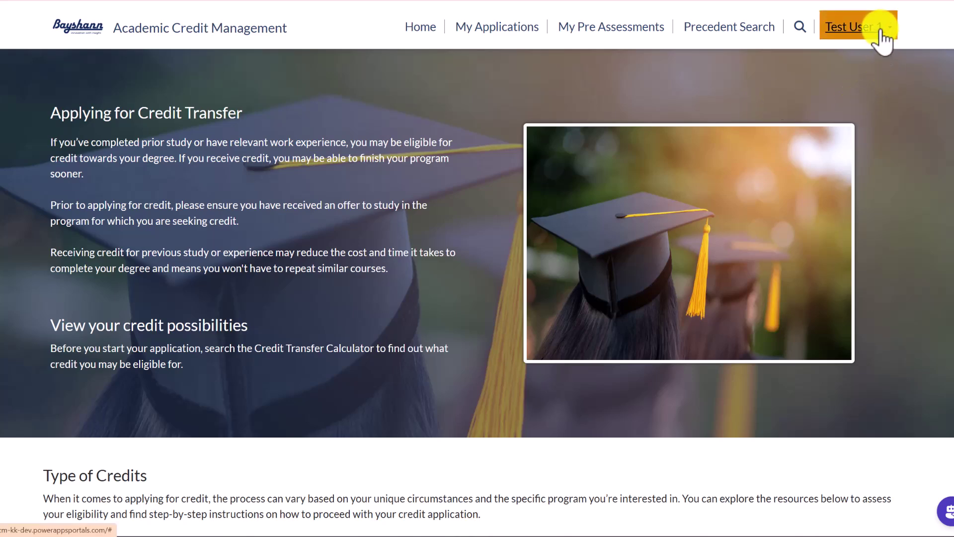
left_click(498, 31)
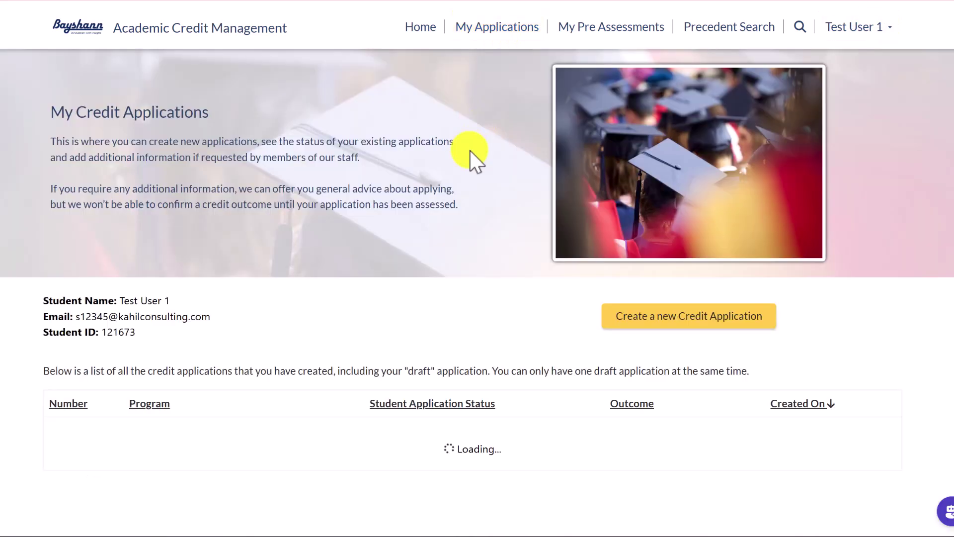
scroll(471, 157, "down", 3)
scroll(471, 156, "down", 3)
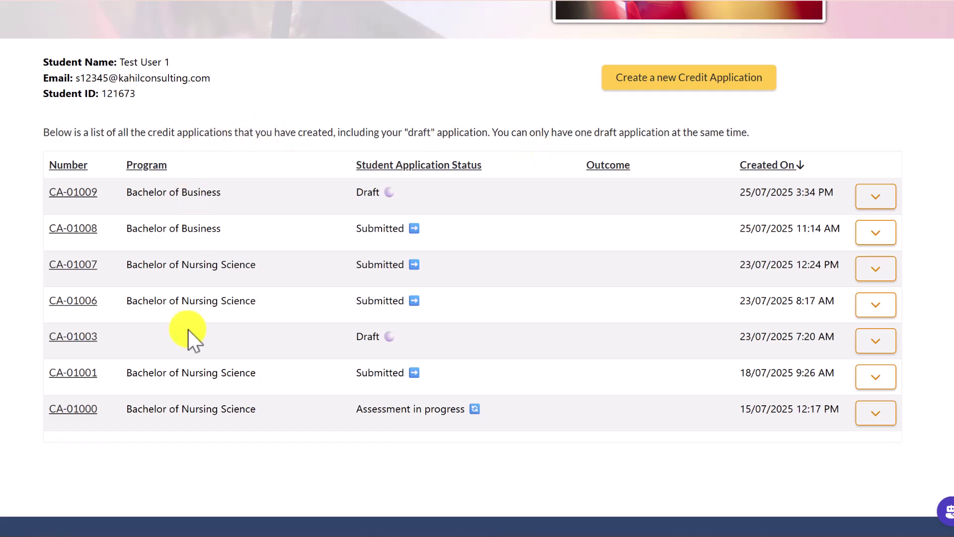
scroll(188, 330, "up", 1)
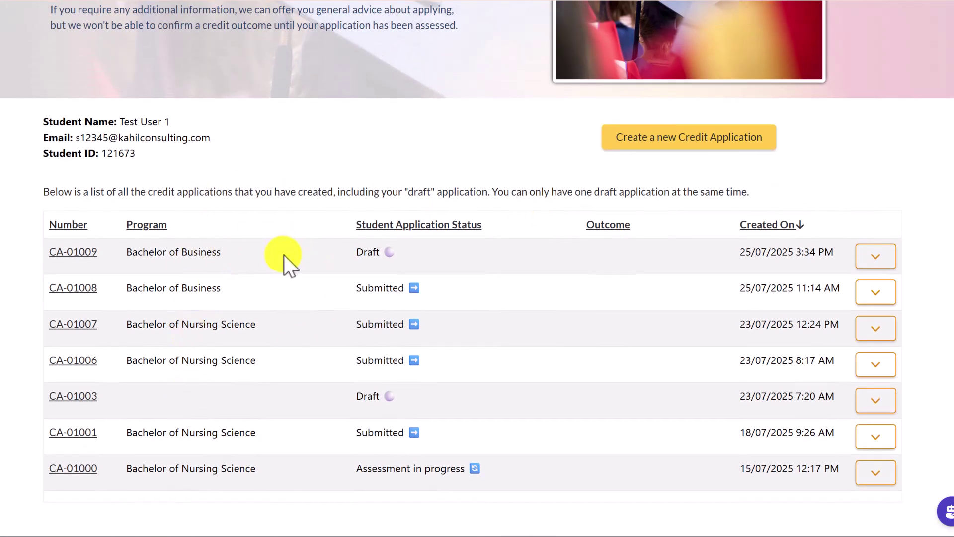
scroll(288, 261, "up", 2)
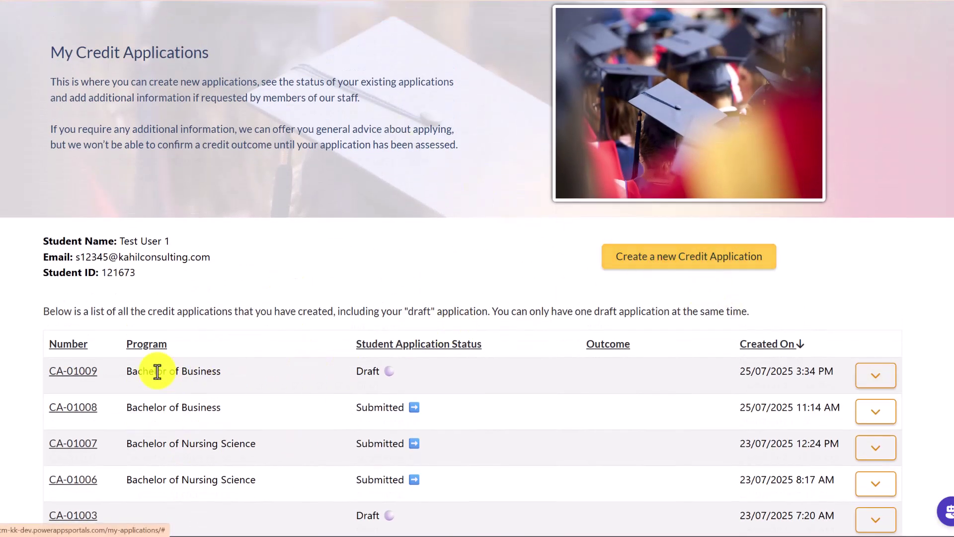
left_click(664, 260)
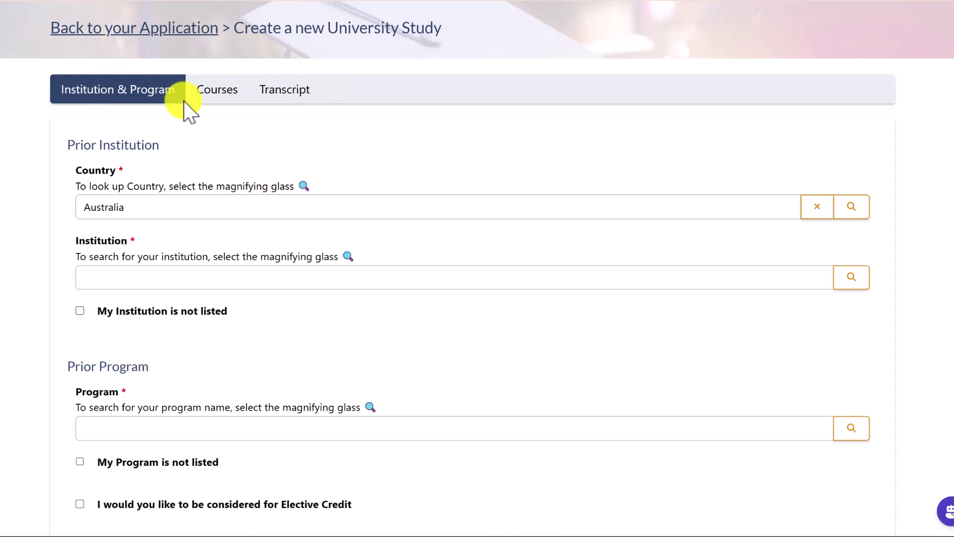
scroll(330, 187, "up", 2)
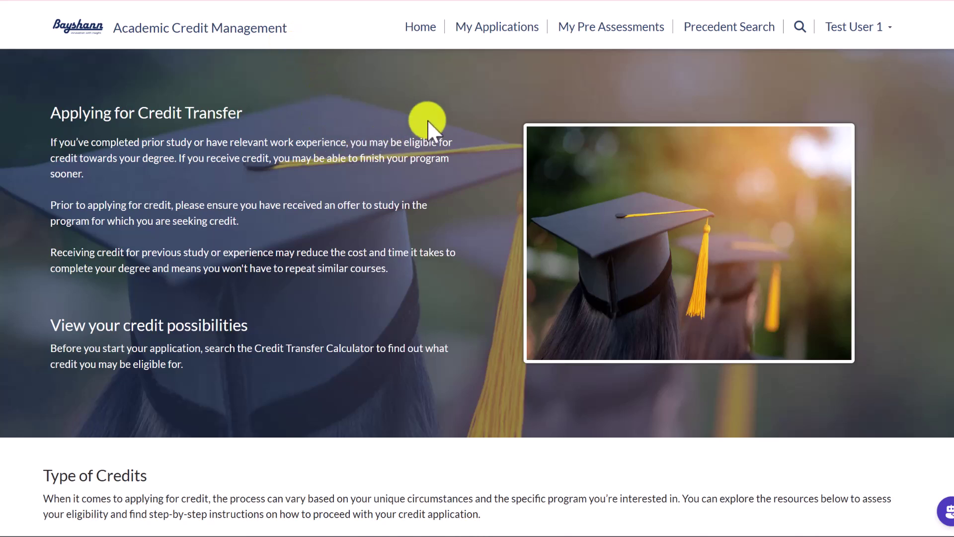
Scroll through My Credit Applications, reviewing CA-01009 to CA-01000 with program, status and creation date
scroll(427, 120, "down", 1)
scroll(462, 46, "up", 1)
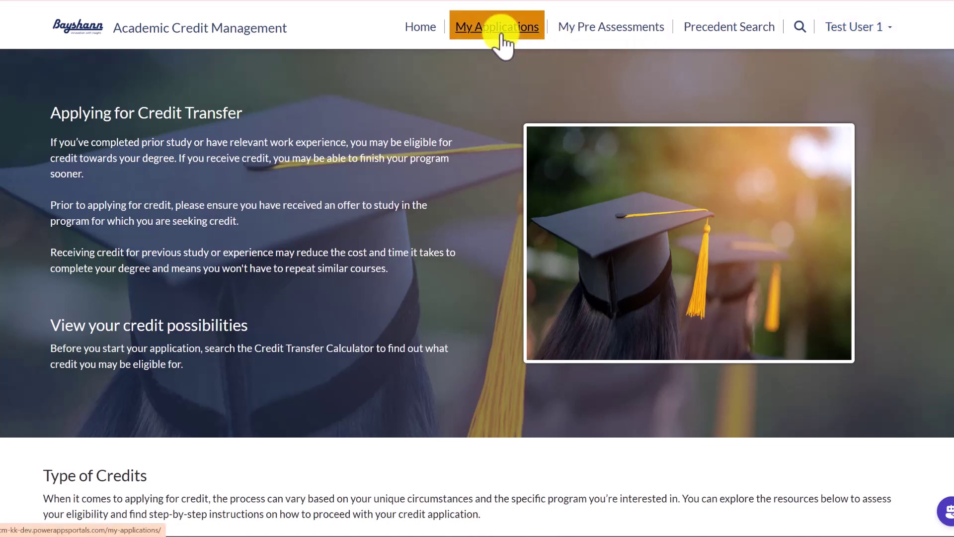
scroll(478, 92, "down", 3)
scroll(474, 102, "down", 2)
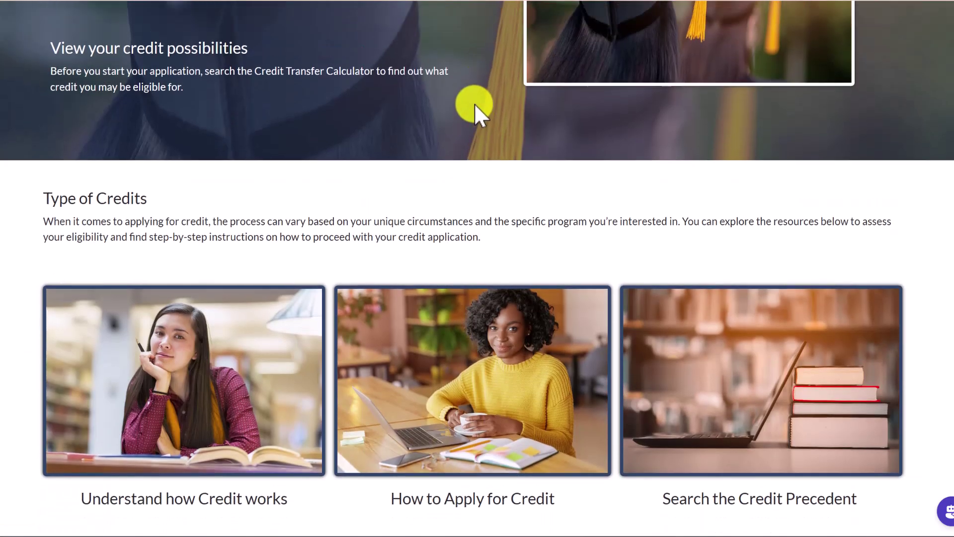
scroll(475, 112, "up", 6)
left_click(503, 28)
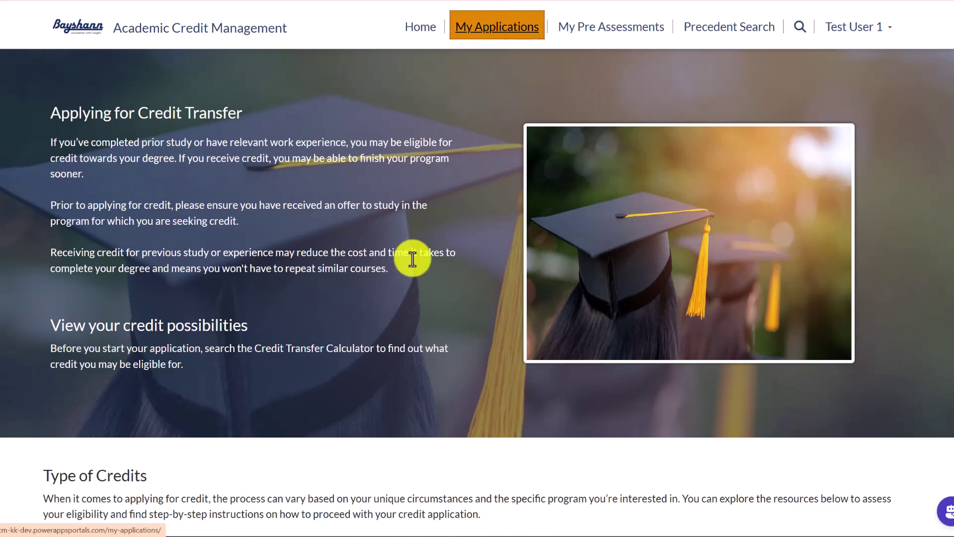
scroll(419, 281, "down", 2)
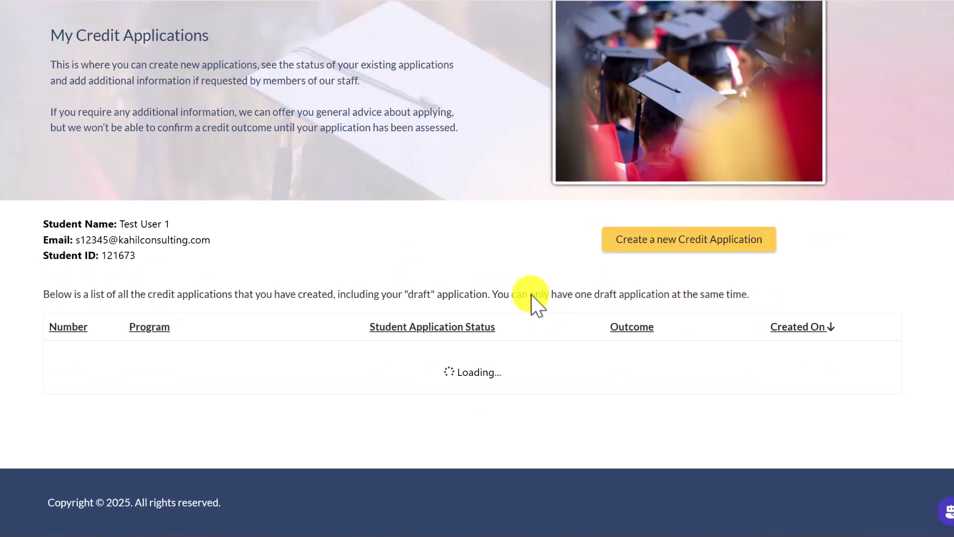
scroll(431, 334, "down", 1)
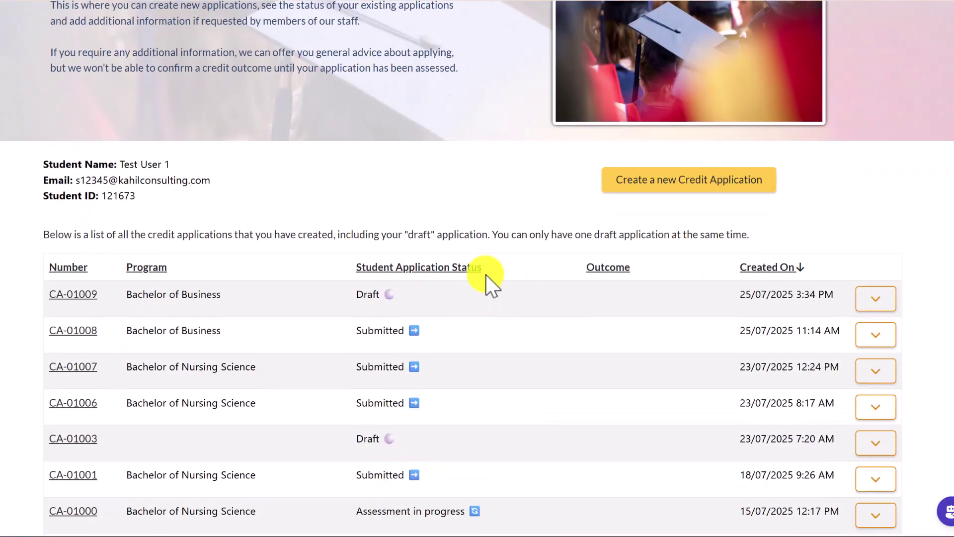
scroll(486, 276, "up", 3)
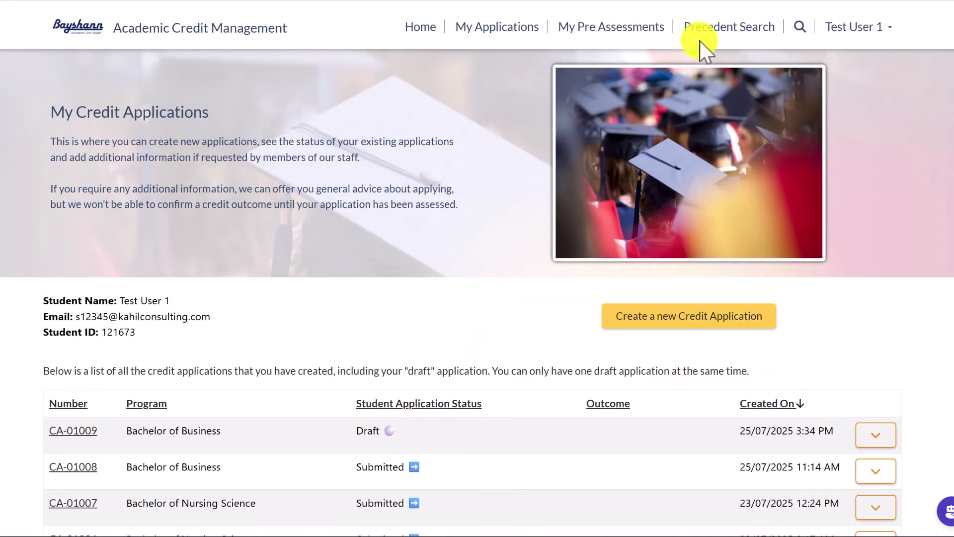
Go to Precedent Search and enter the University Study precedent search
left_click(703, 36)
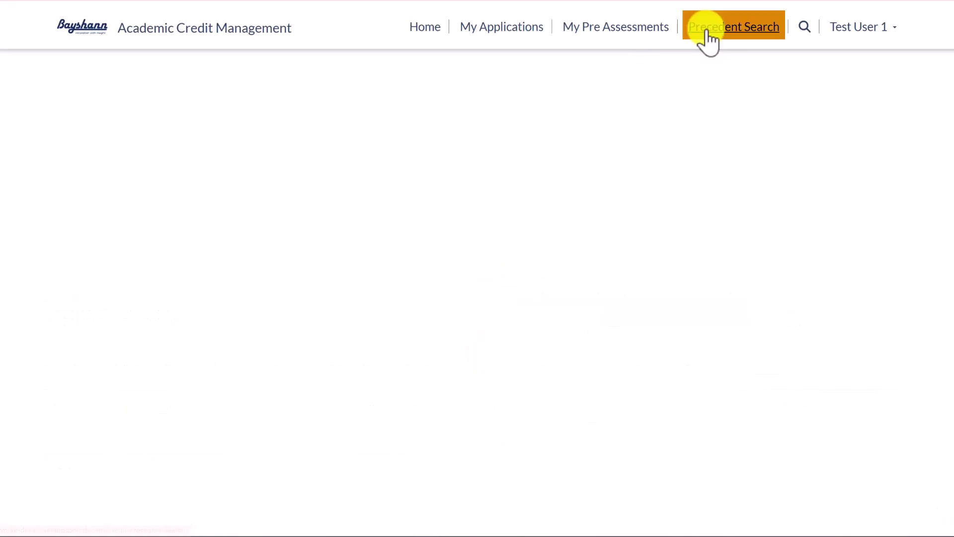
scroll(514, 133, "down", 1)
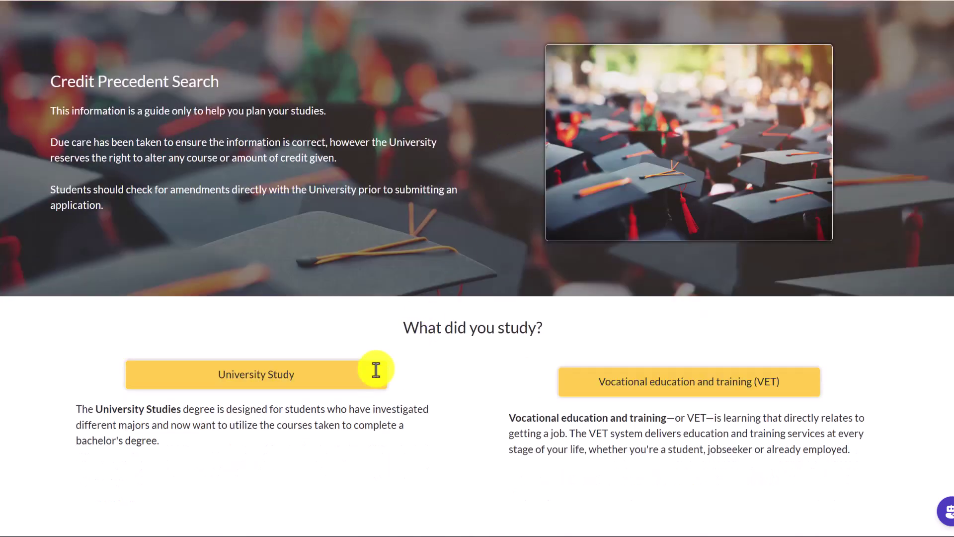
left_click(350, 382)
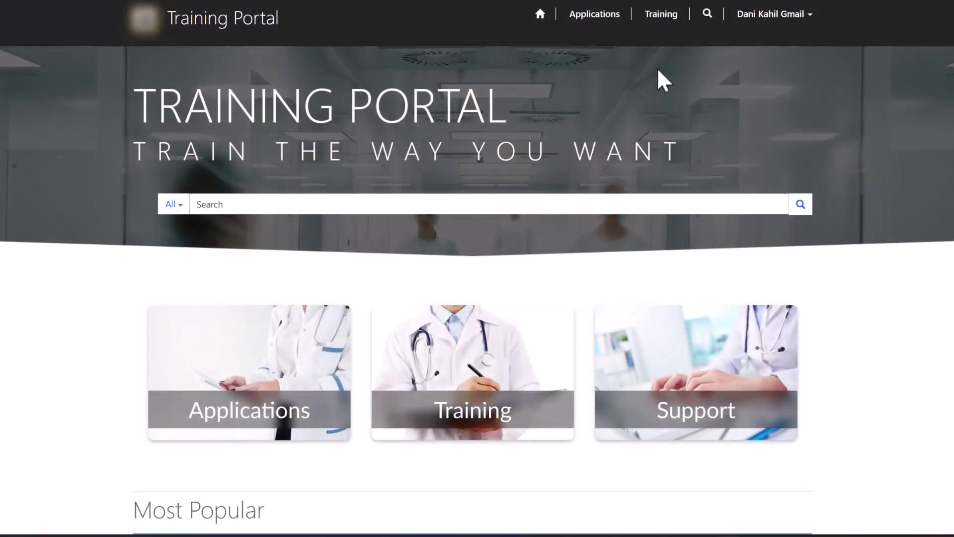
Open the Training card on the Training Portal home page to show My Programs
left_click(452, 385)
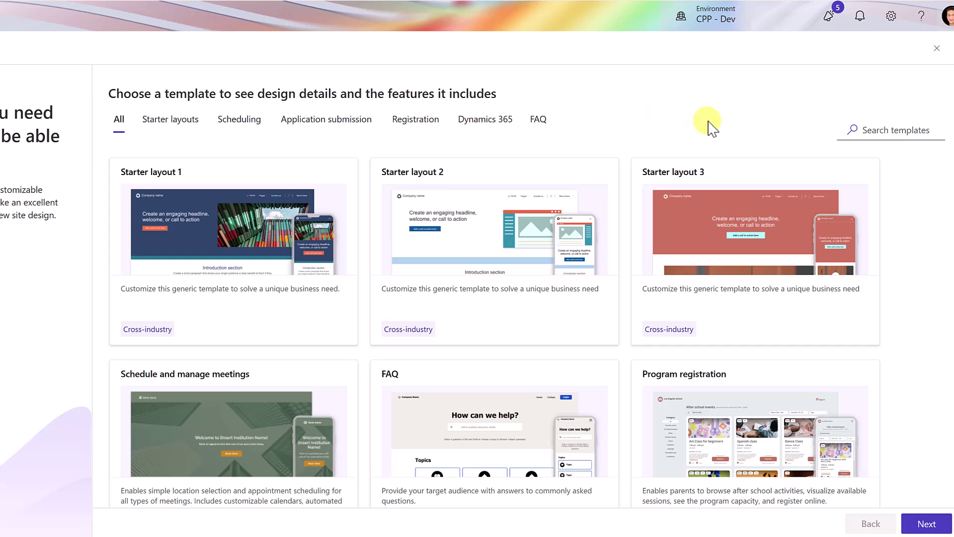
Preview the Program registration template from the gallery, then close the preview
scroll(709, 124, "down", 2)
scroll(707, 123, "down", 5)
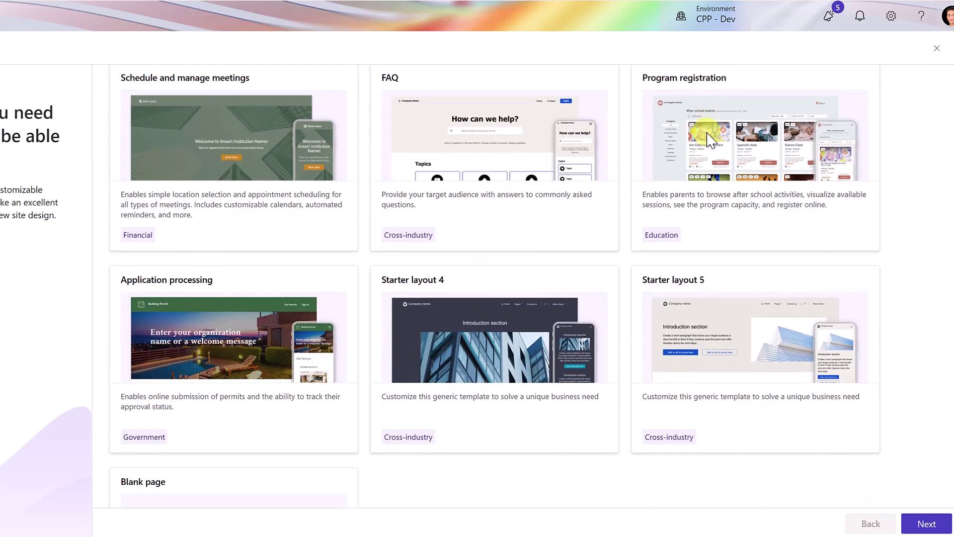
mouse_move(690, 124)
left_click(734, 143)
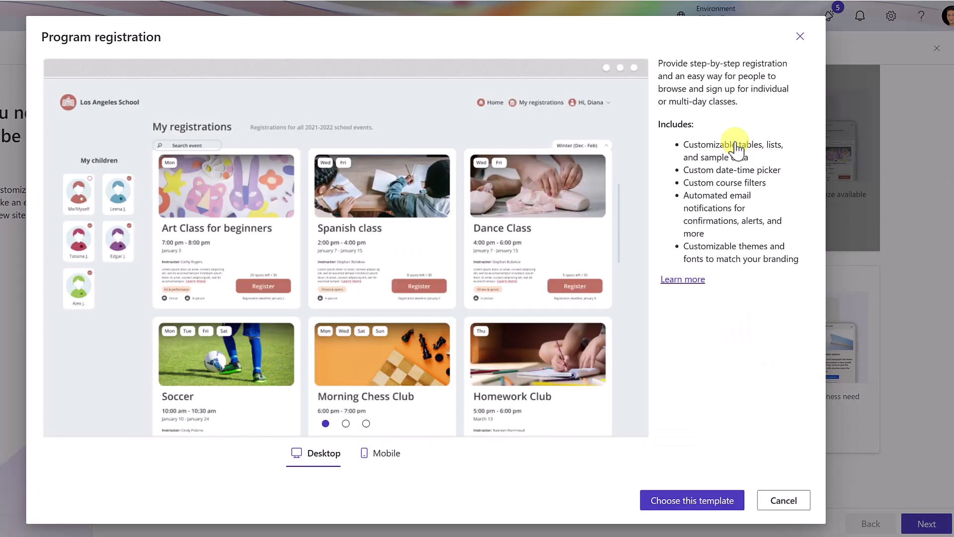
left_click(801, 36)
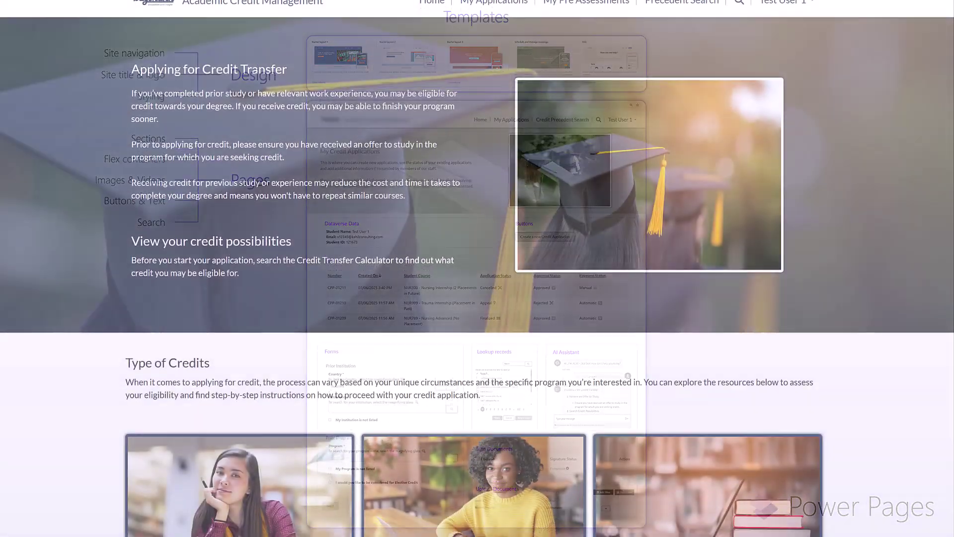
Scroll through the live site's home page to show its content
scroll(478, 269, "down", 5)
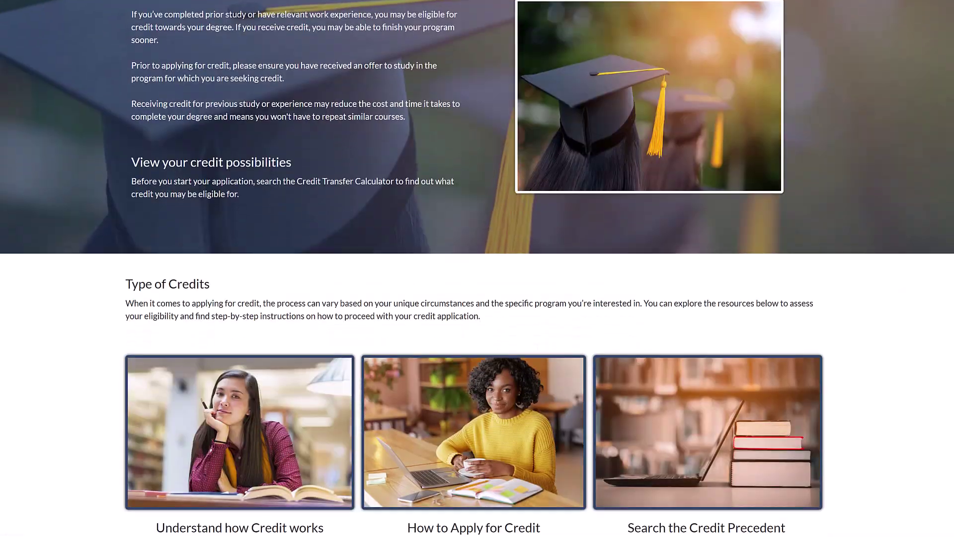
scroll(477, 269, "down", 1)
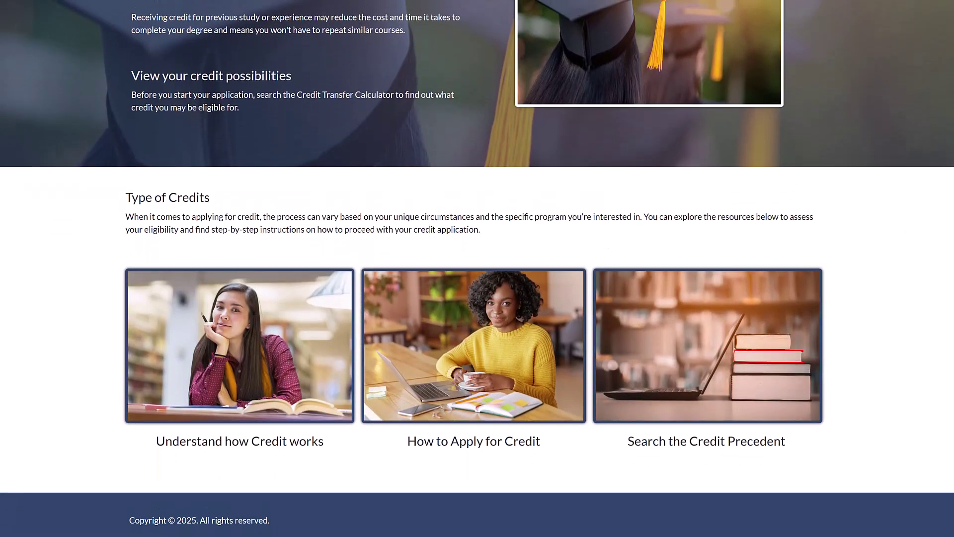
scroll(477, 268, "up", 4)
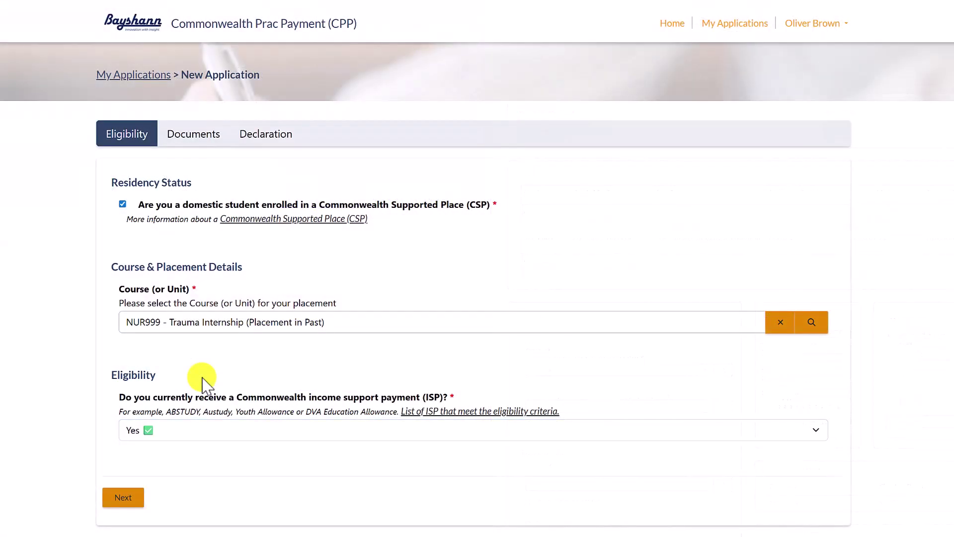
Answer No to the income support question to show extra questions, then restore Yes
left_click(171, 431)
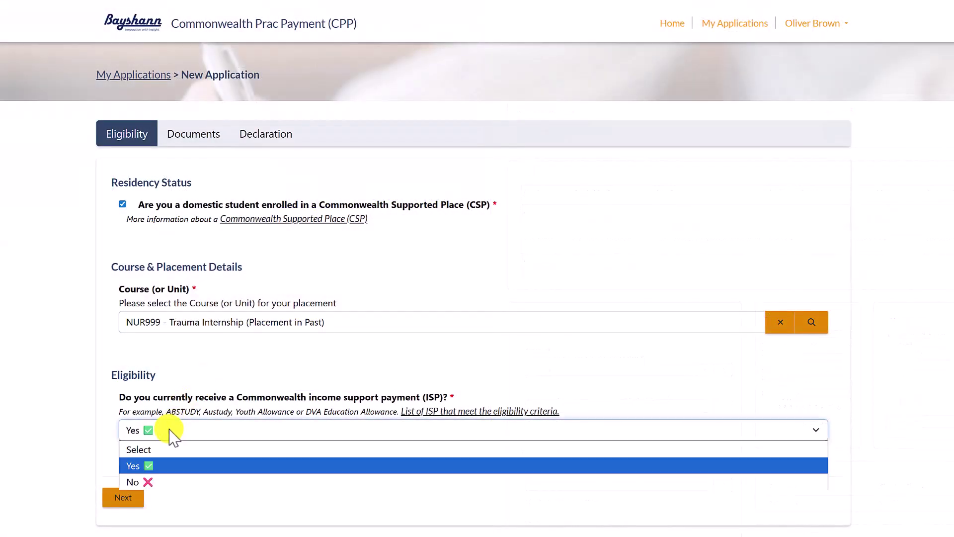
left_click(164, 481)
scroll(198, 377, "down", 5)
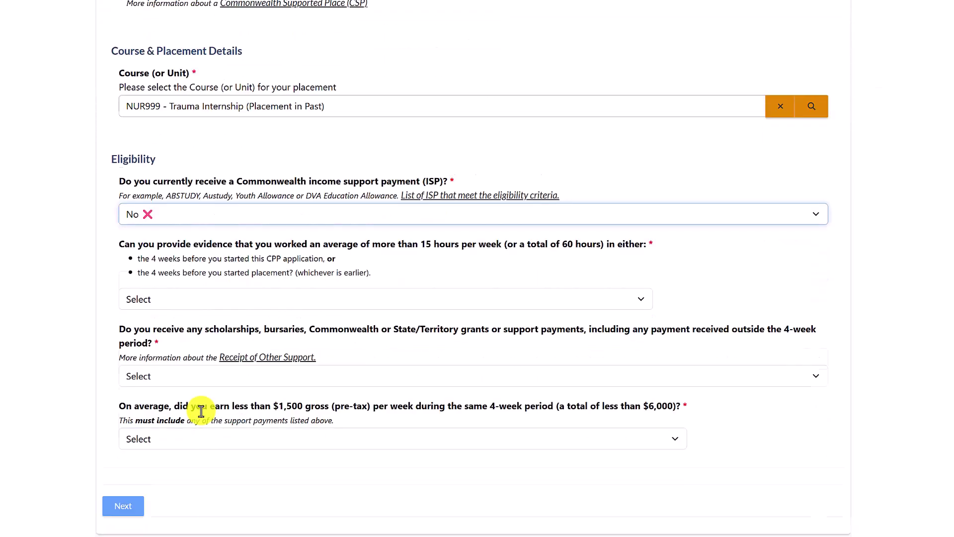
left_click(158, 198)
left_click(159, 230)
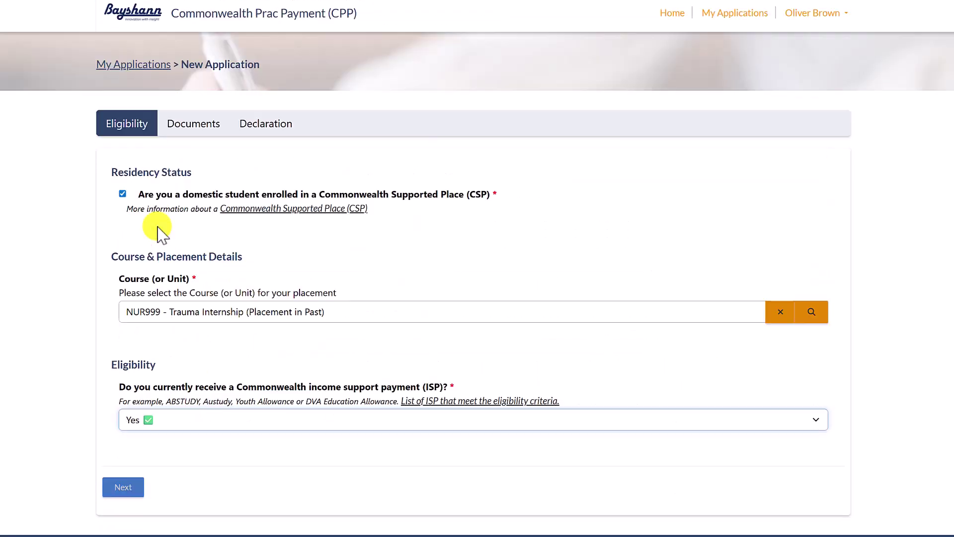
left_click(921, 281)
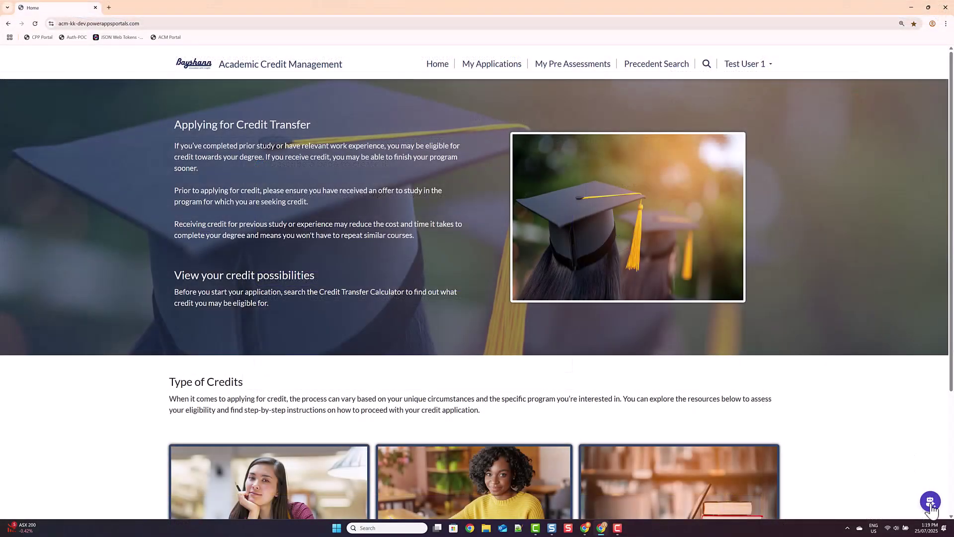
Ask the portal bot 'What are credit precedents?' in its chat window
left_click(930, 509)
left_click(808, 481)
type("What are ")
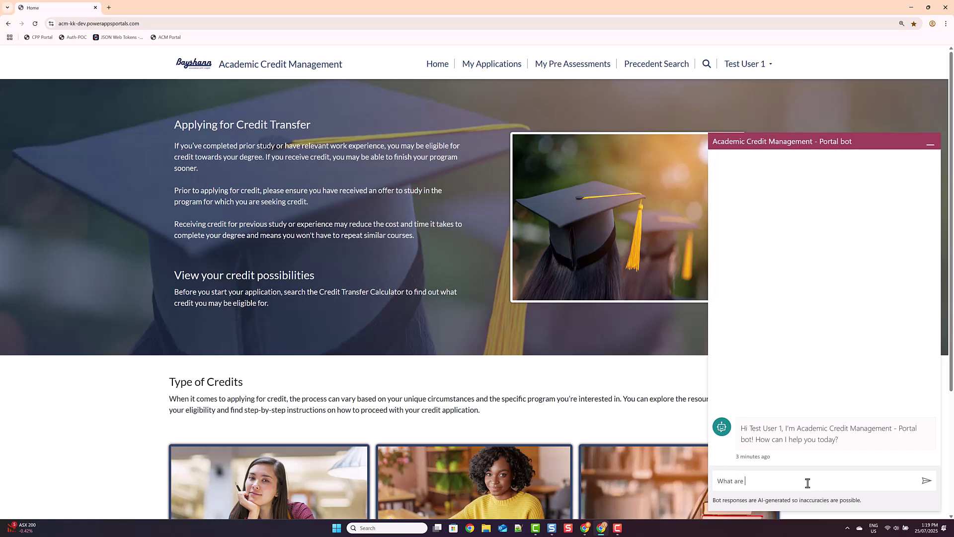
type("credit precedents?")
key("Return")
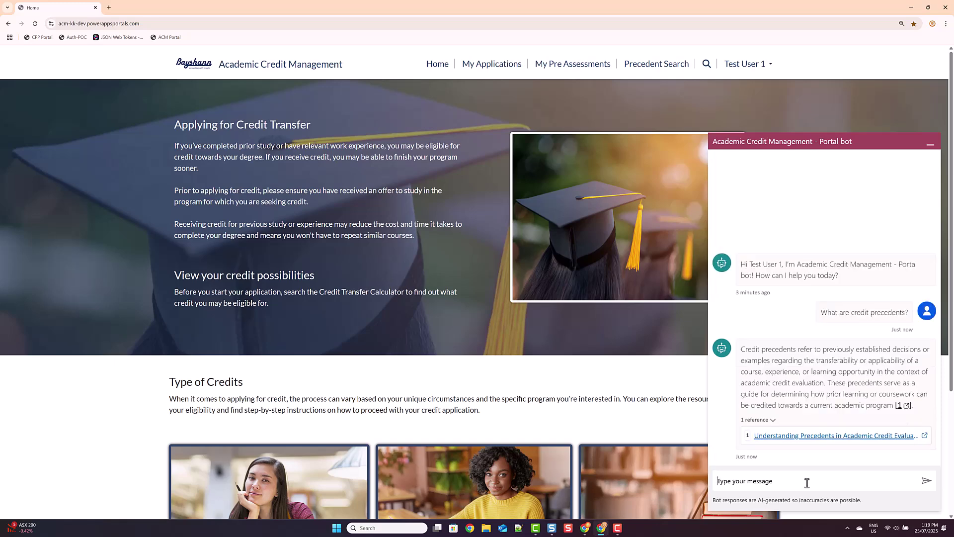
Run 'What are credit precedents?' as a site search from the header
left_click(707, 64)
type("What are credit precedents?")
key("Return")
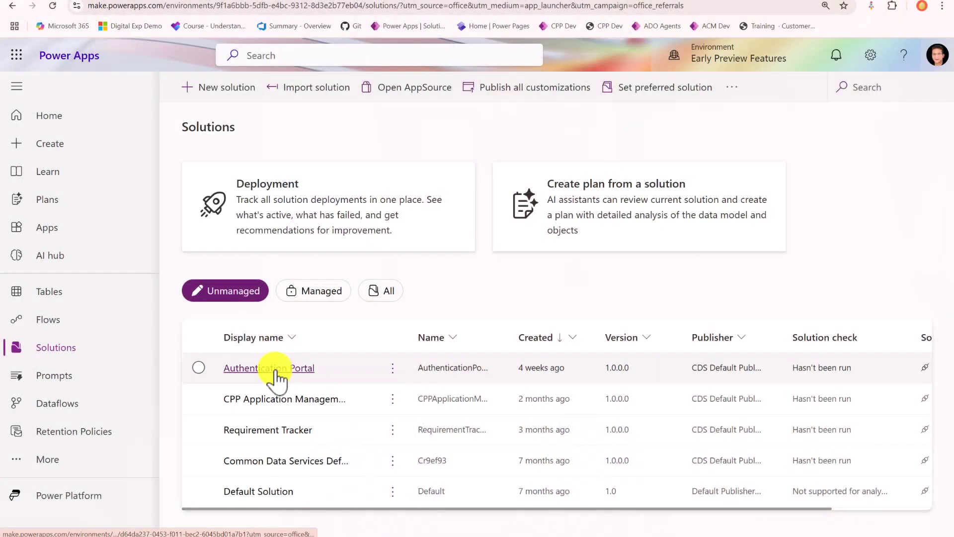
In the Authentication Portal solution, add existing Power Pages site Authentication-POC
left_click(272, 370)
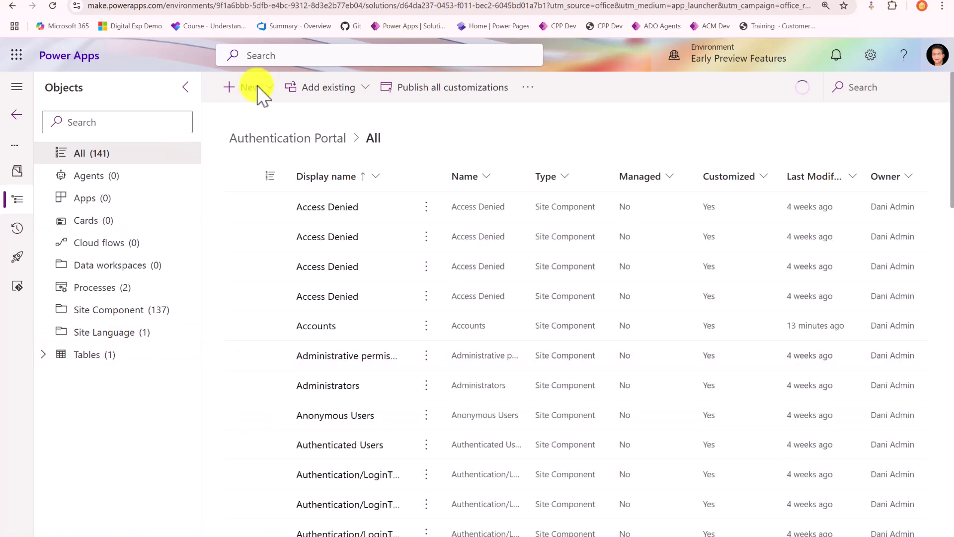
left_click(329, 88)
left_click(329, 316)
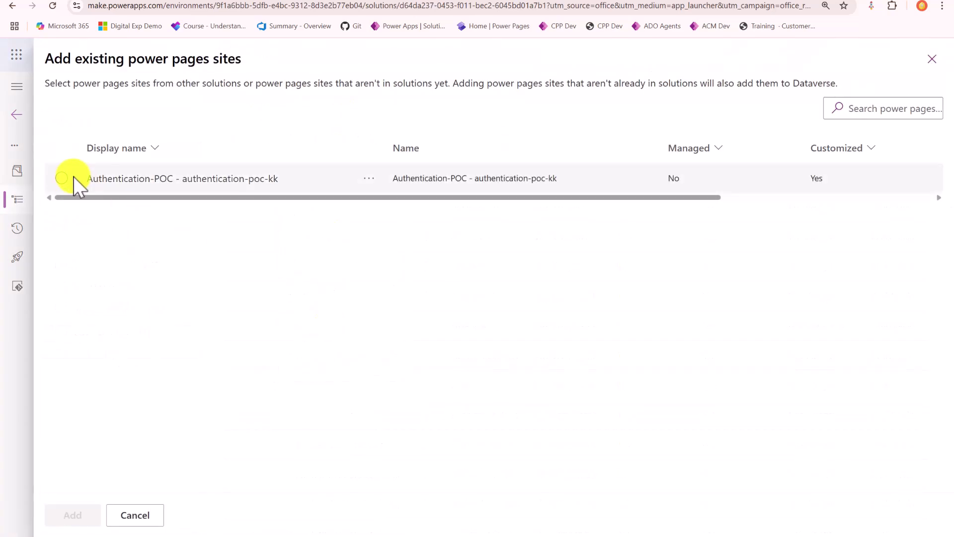
left_click(75, 179)
left_click(74, 515)
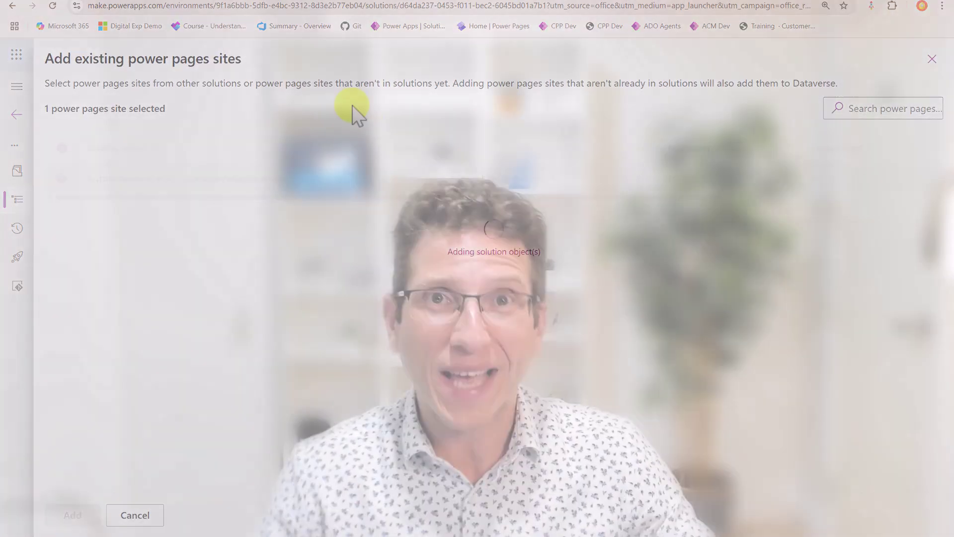